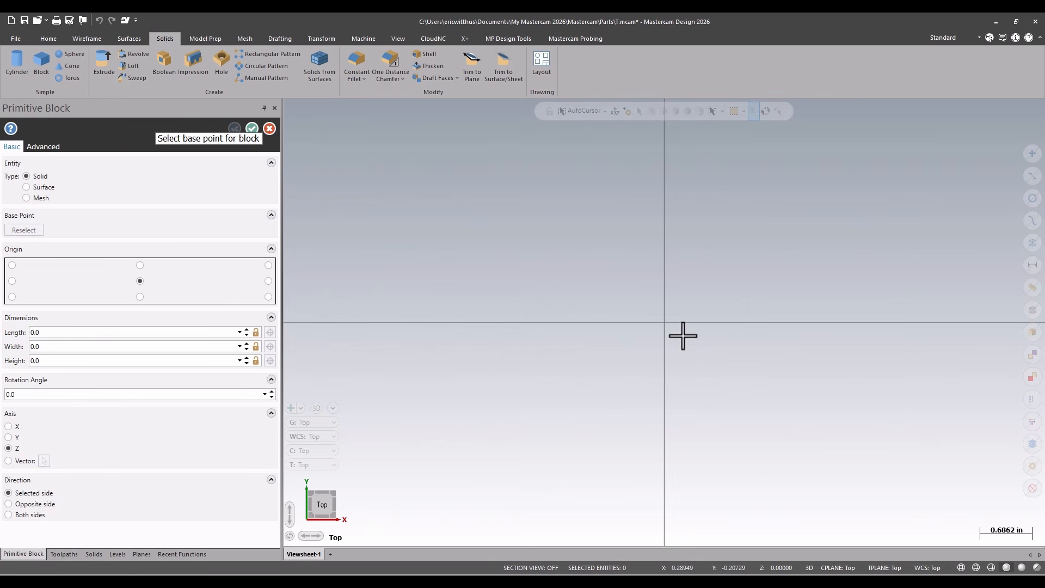
# Create a solid block centred on the origin, about 2.74 in long, 1.29 in wide and 0.91 in deep below it
pyautogui.click(664, 322)
pyautogui.click(769, 272)
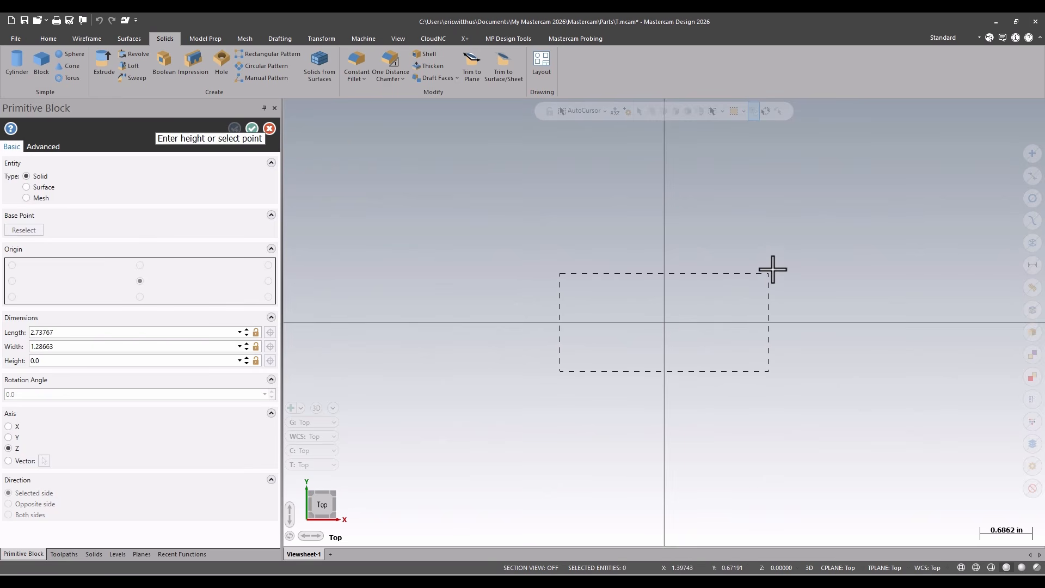
pyautogui.click(766, 369)
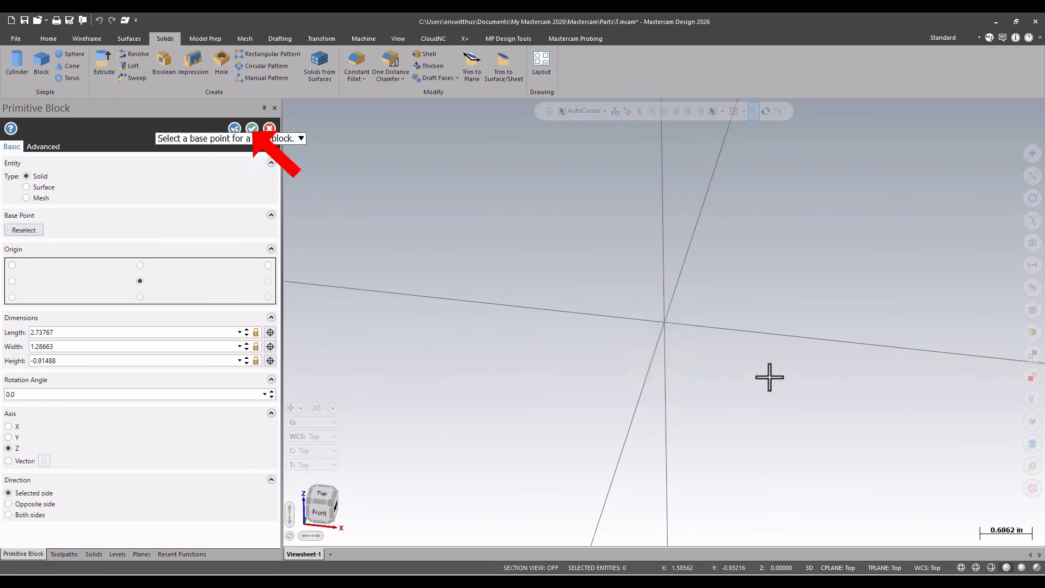
pyautogui.click(252, 129)
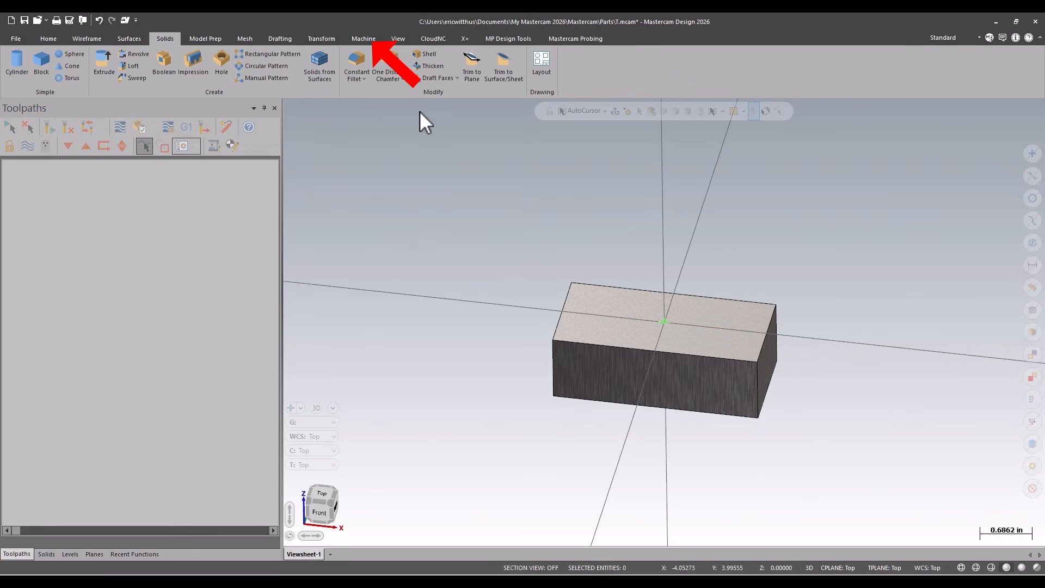
# Add a mill machine group using the Postability Haas 4-Axis machine and expand its properties
pyautogui.click(363, 38)
pyautogui.click(16, 76)
pyautogui.click(112, 100)
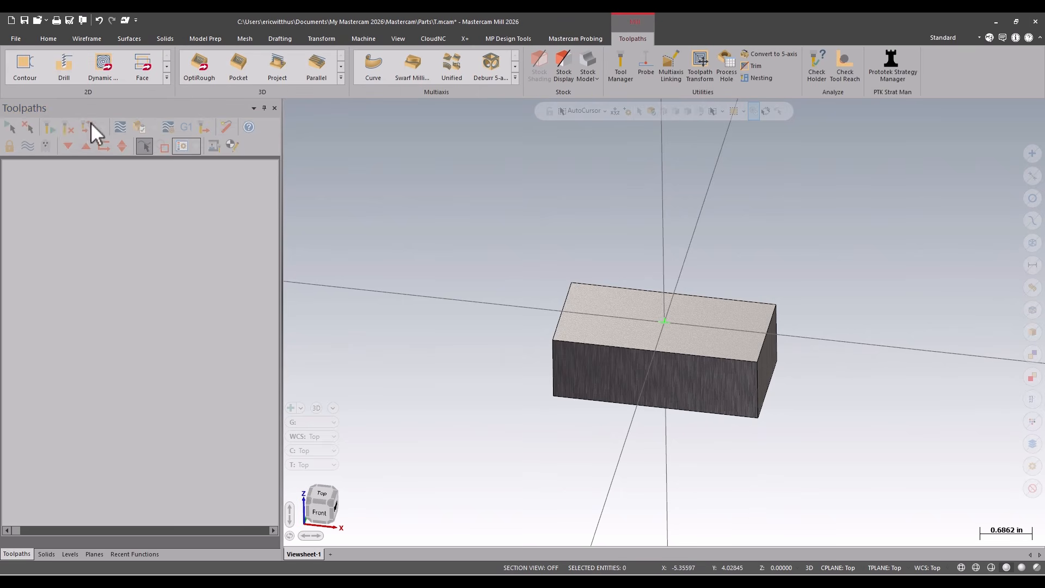
pyautogui.click(25, 180)
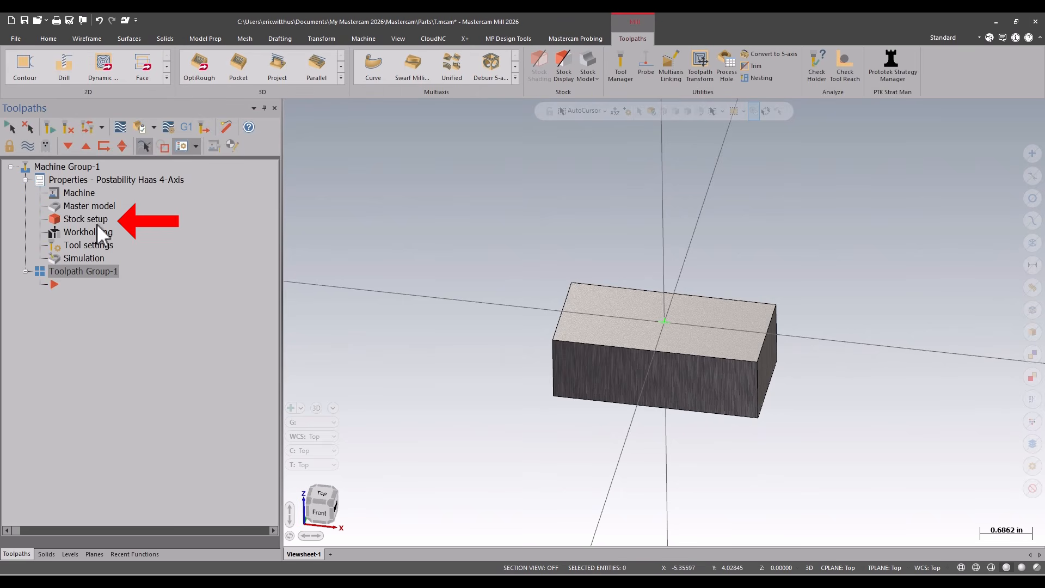
# Define rectangular stock in the stock setup from the solid block
pyautogui.click(100, 220)
pyautogui.click(201, 223)
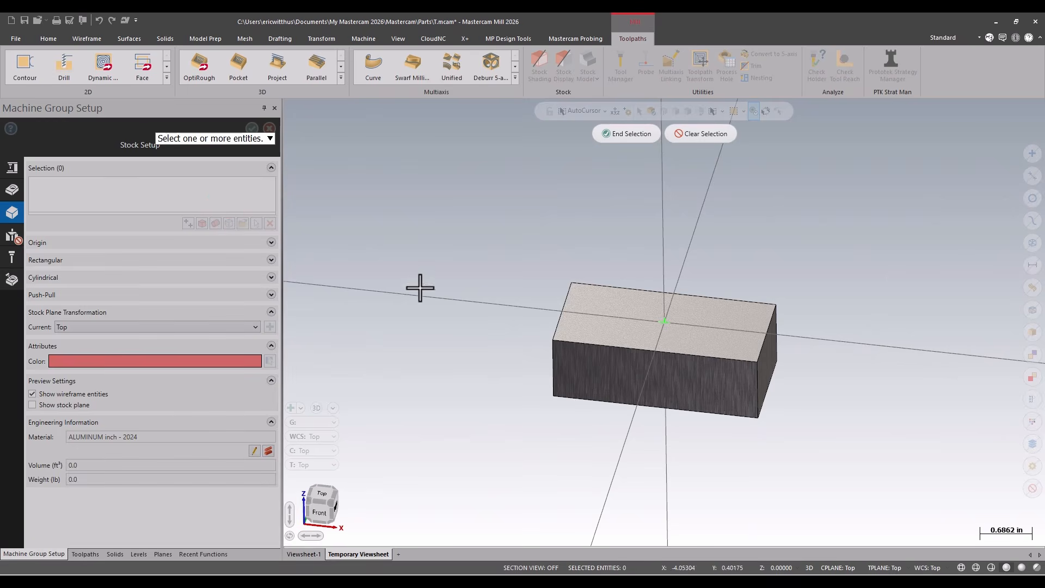
pyautogui.click(554, 323)
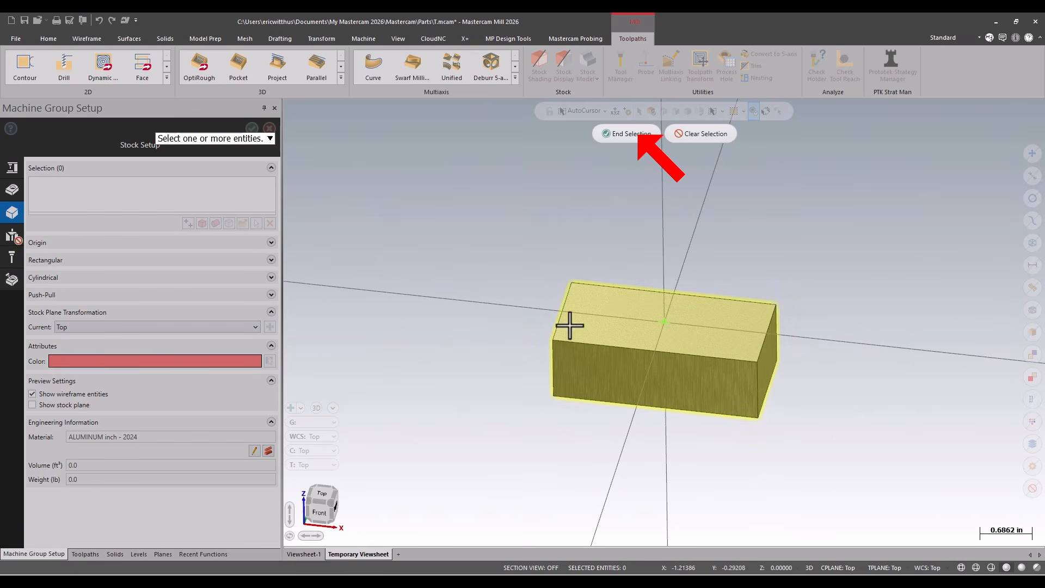
pyautogui.click(626, 133)
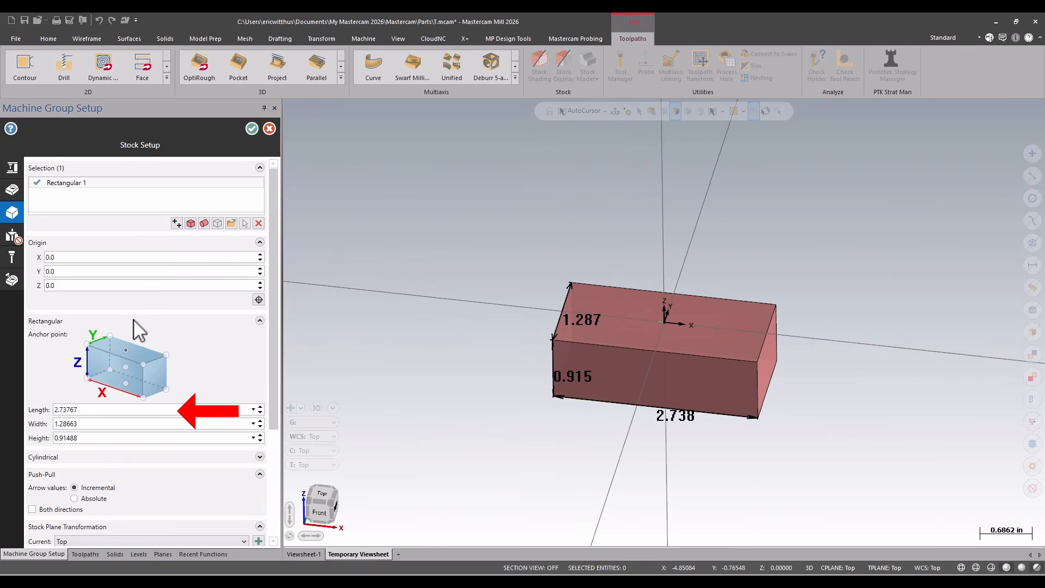
# Set the stock's length to 3, width to 1.5 and height to 1 inch, and accept the stock setup
pyautogui.click(101, 409)
pyautogui.write('3')
pyautogui.click(108, 423)
pyautogui.write('1.5')
pyautogui.press('Tab')
pyautogui.write('1')
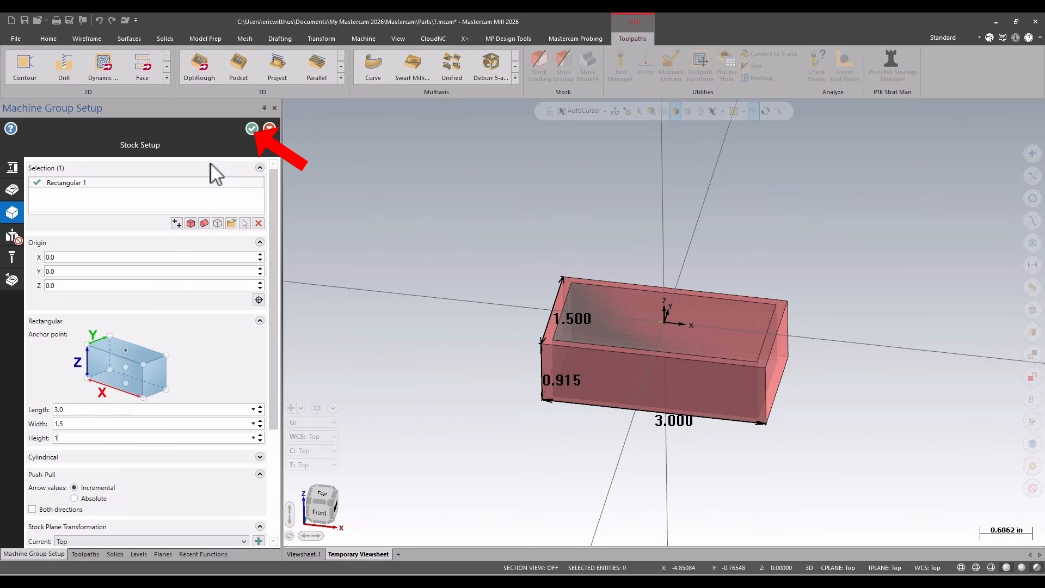
pyautogui.click(251, 128)
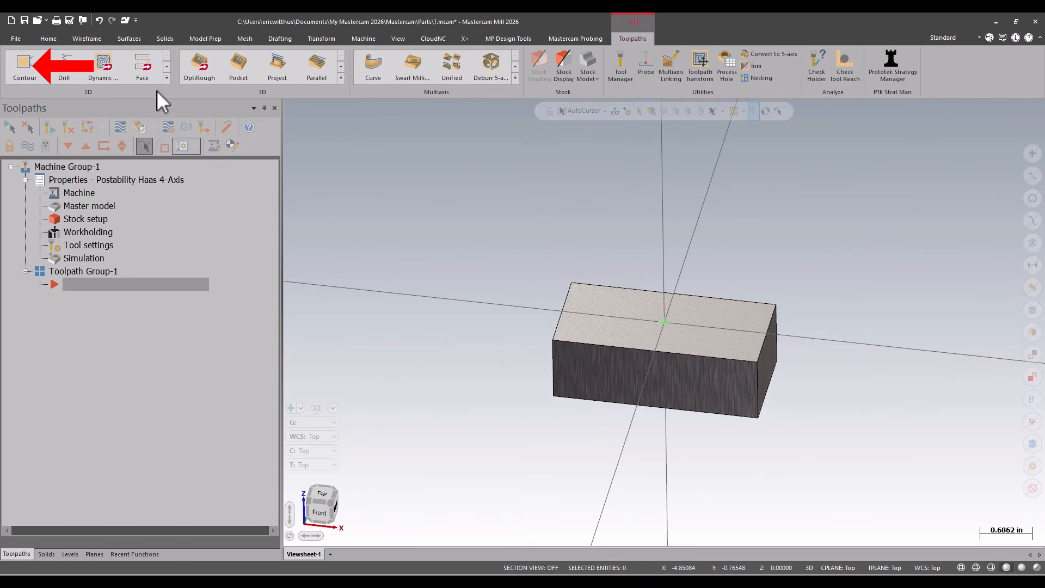
# Start a 2D Contour toolpath and chain the block's bottom edge loop using solid chaining
pyautogui.click(20, 67)
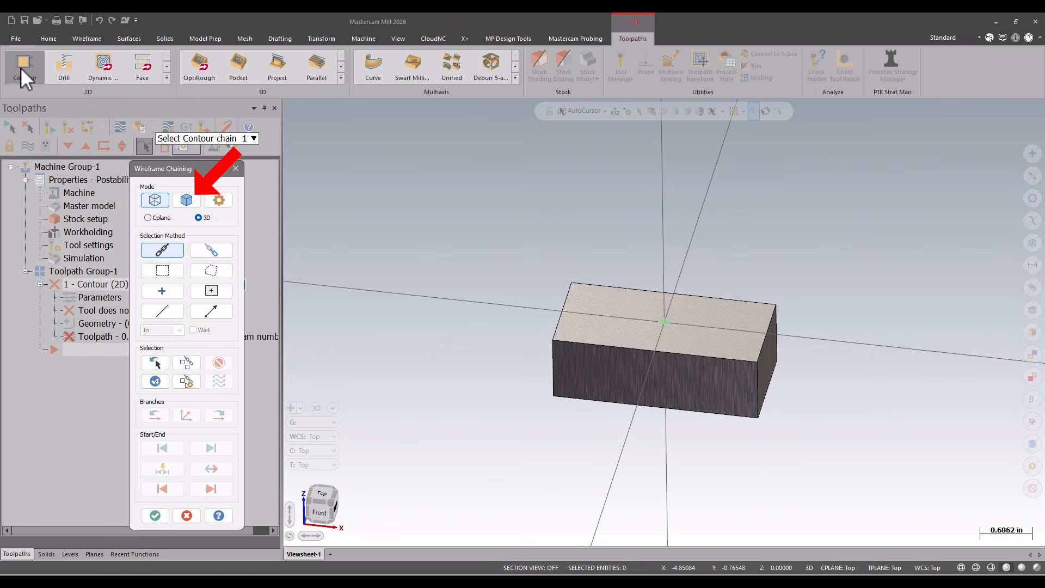
pyautogui.click(185, 200)
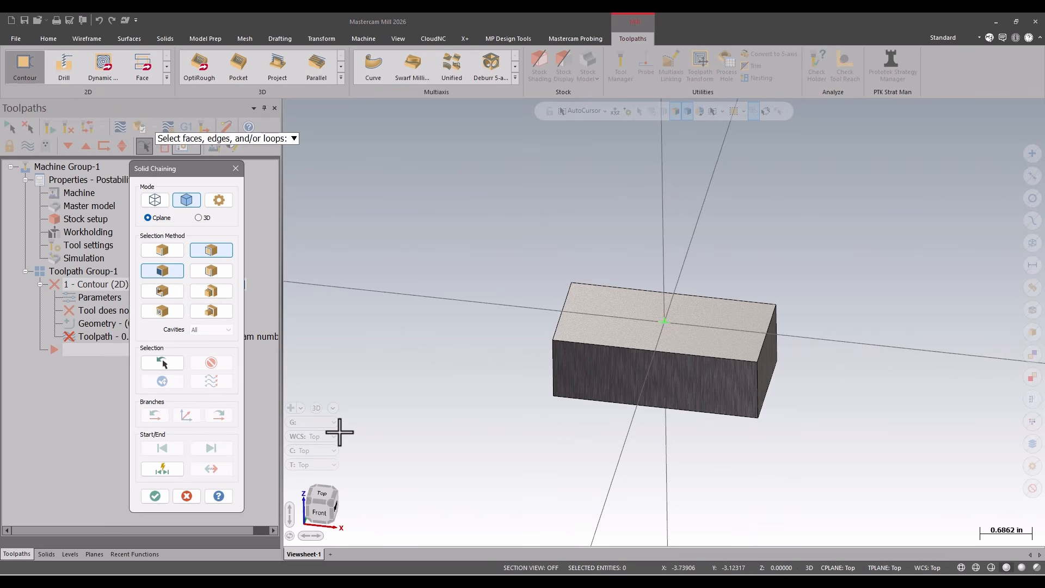
pyautogui.click(746, 419)
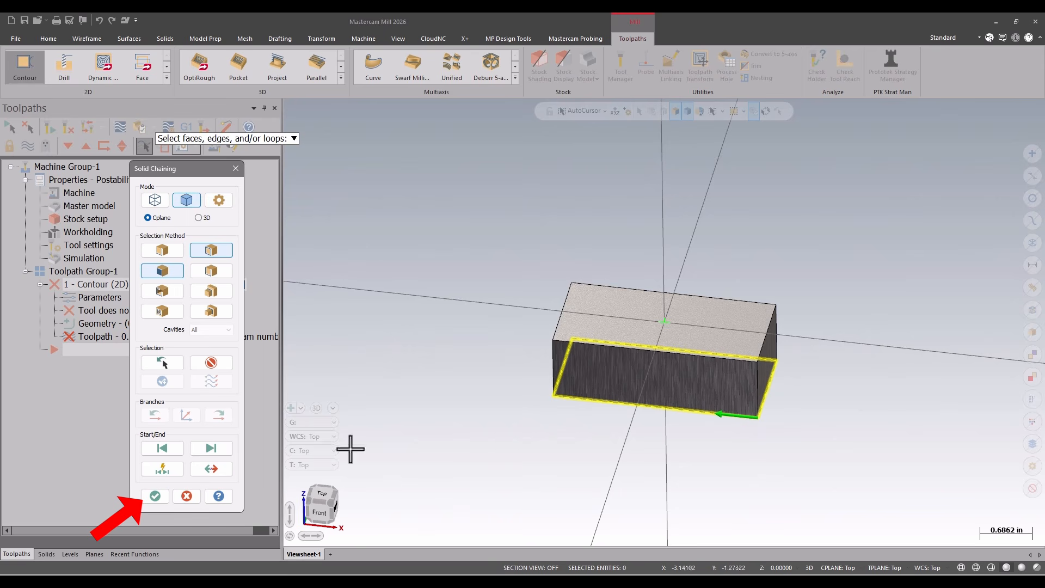
pyautogui.press('Return')
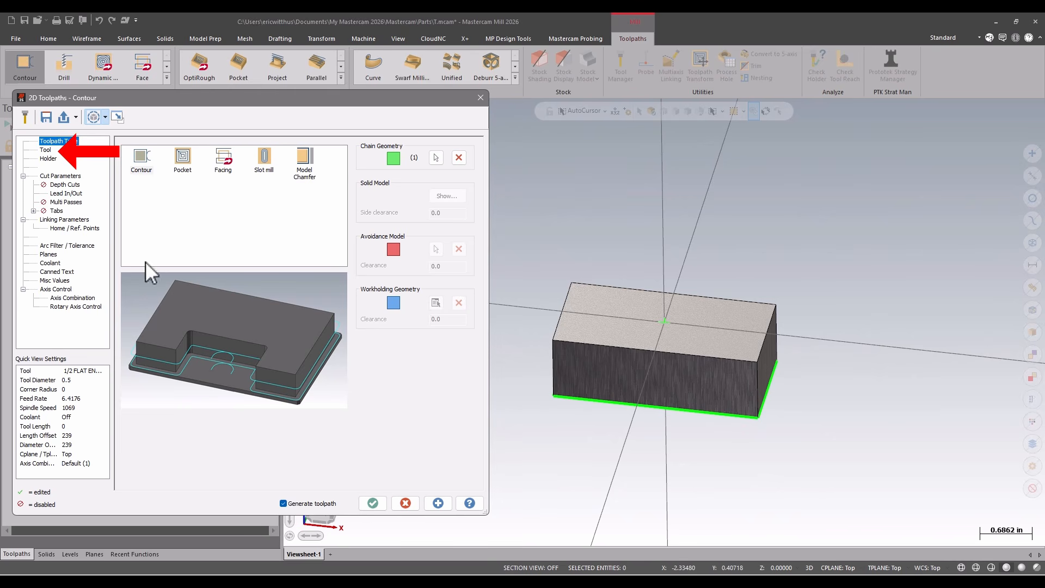
# Assign tool 290, the 1/2 FLAT ENDMILL from the Mill_Inch library, to the contour toolpath
pyautogui.click(46, 150)
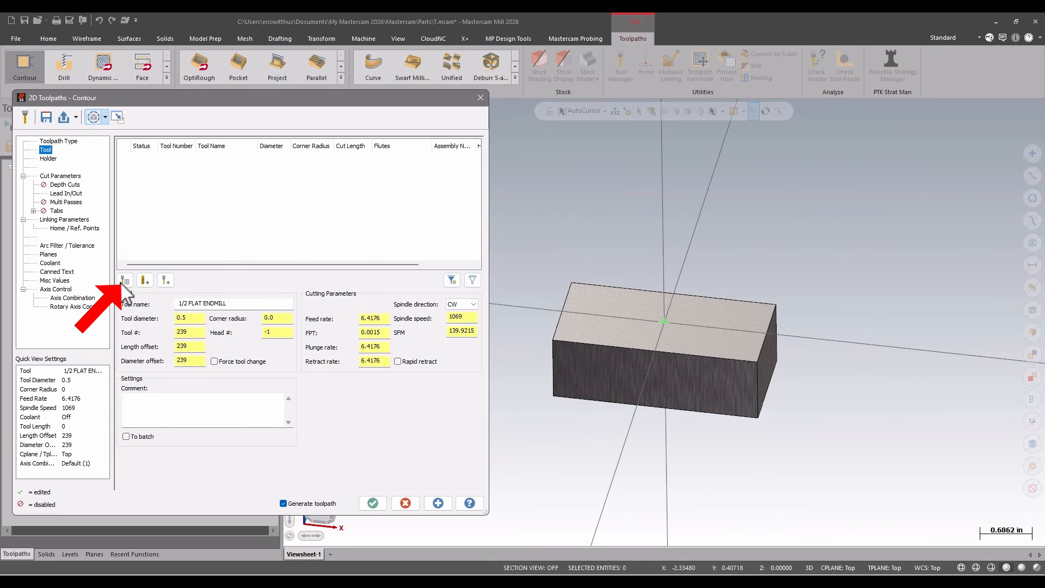
pyautogui.click(123, 281)
pyautogui.click(245, 308)
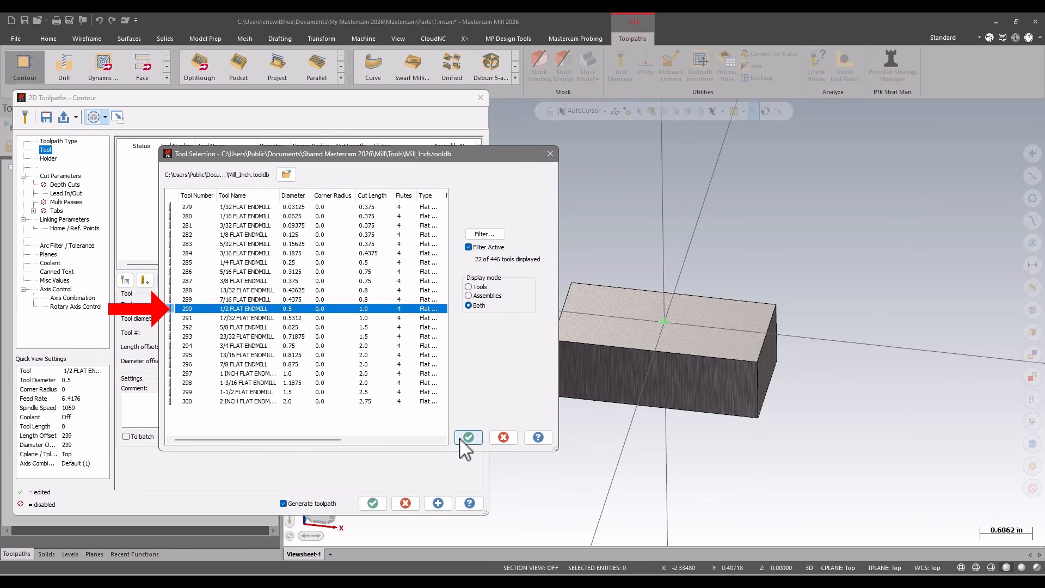
pyautogui.click(468, 435)
# Enter a negative stock-to-leave value for the walls in the contour's cut parameters
pyautogui.click(60, 176)
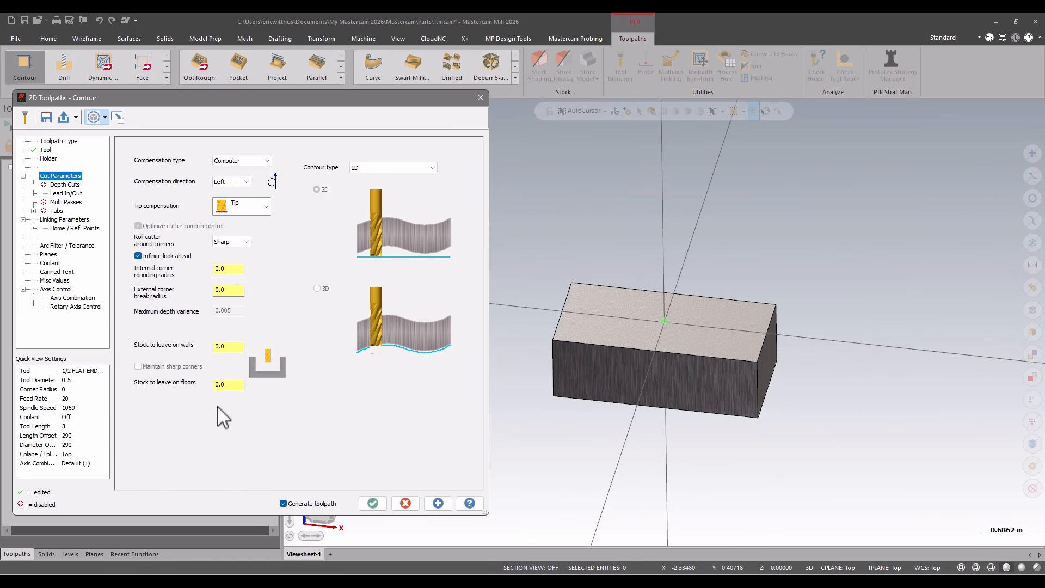
pyautogui.doubleClick(233, 346)
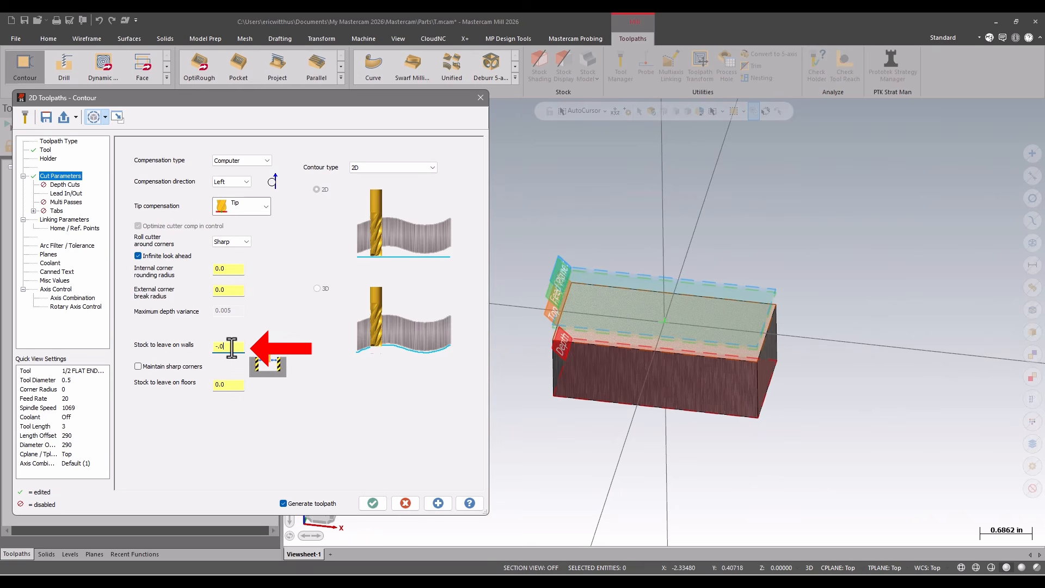
pyautogui.press('Return')
# Set the lead-in line length and arc radius to 40%, copy them to the exit, and generate the toolpath
pyautogui.click(64, 193)
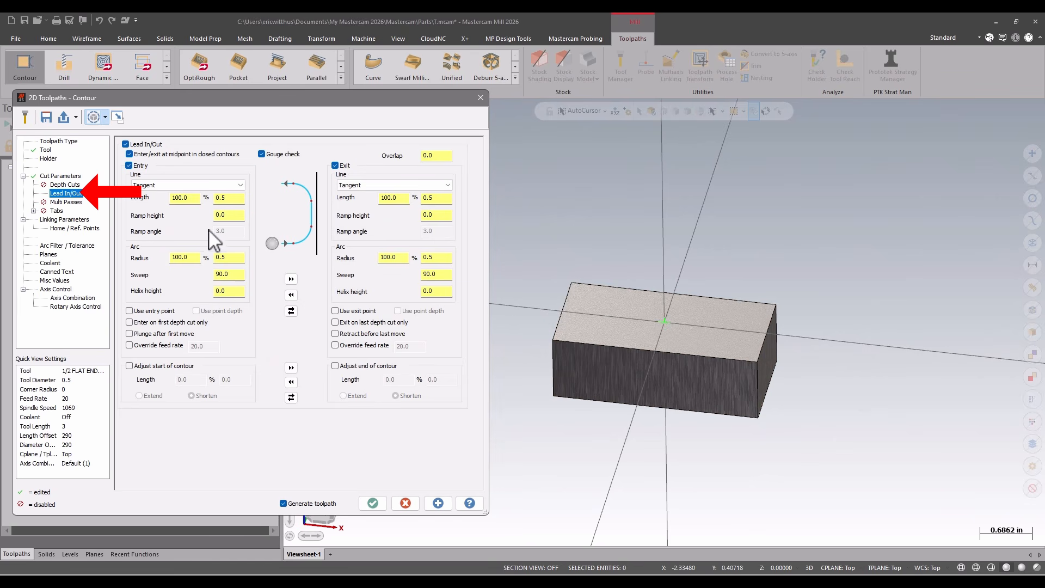
pyautogui.click(184, 197)
pyautogui.write('4')
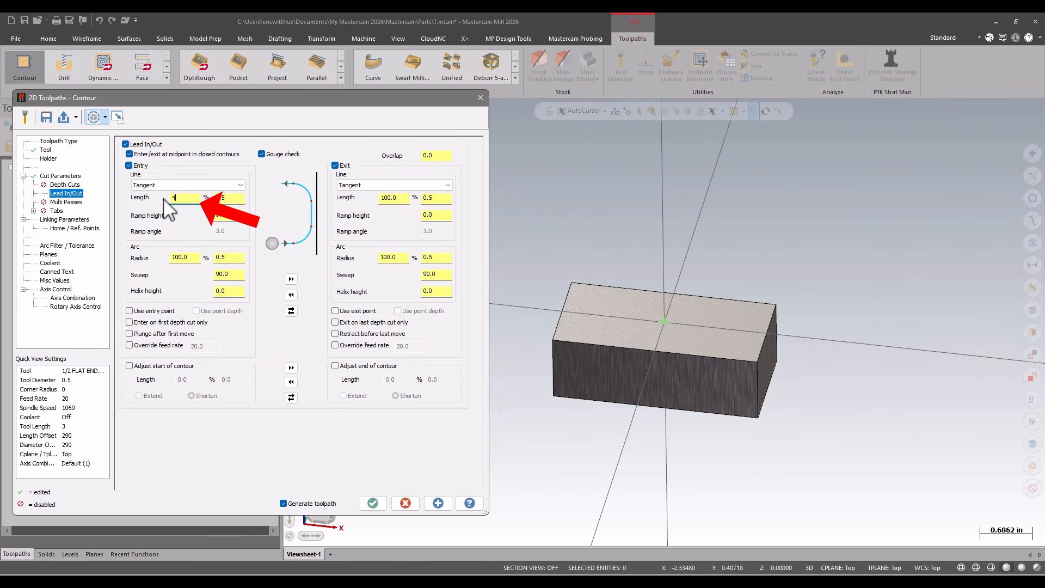
pyautogui.write('0')
pyautogui.moveTo(189, 256); pyautogui.dragTo(143, 265)
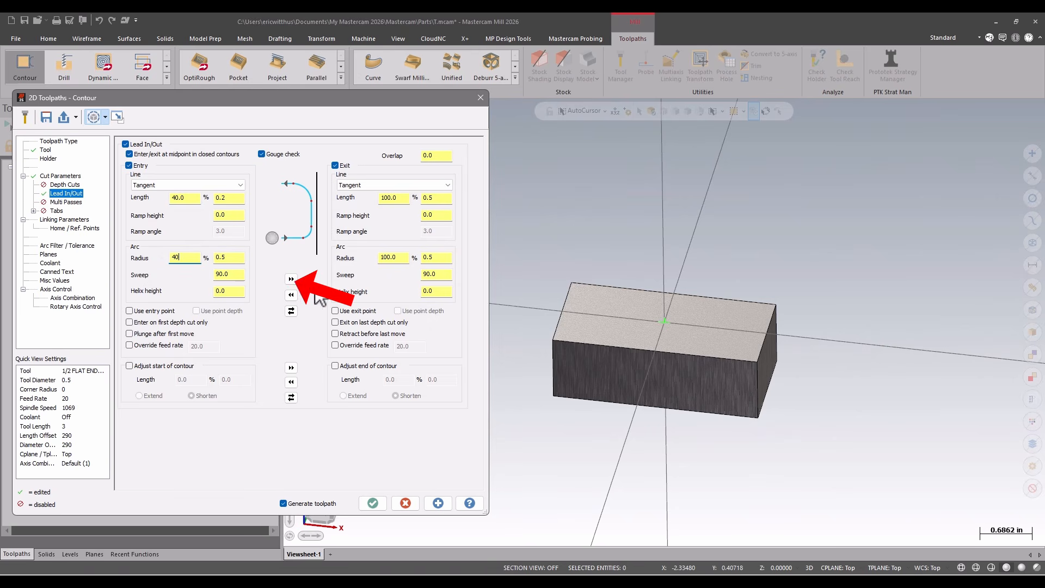
pyautogui.click(291, 279)
pyautogui.click(438, 503)
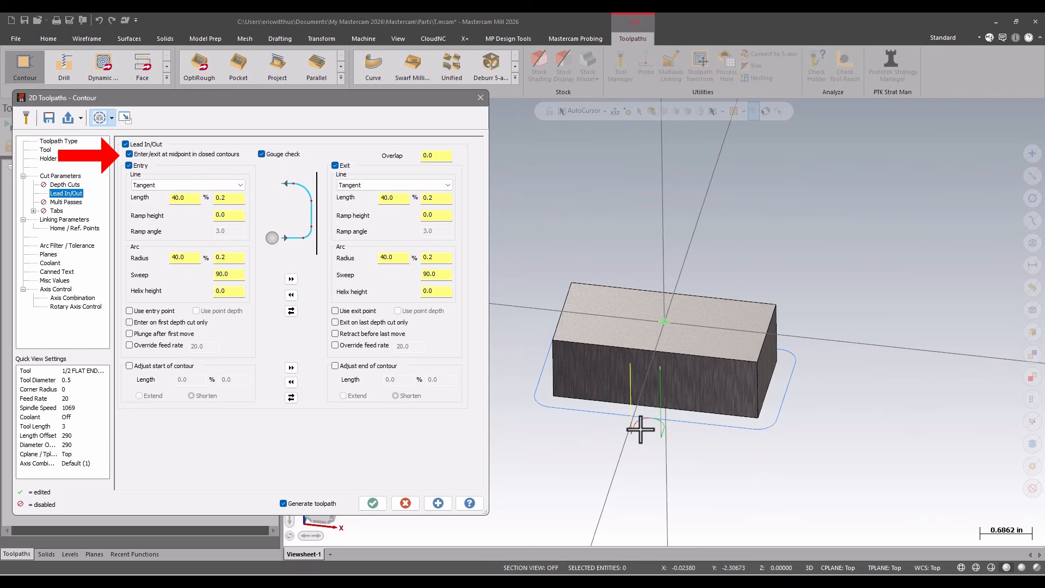
# Turn off entry/exit at midpoint in closed contours, regenerate the toolpath and accept the contour operation
pyautogui.click(167, 154)
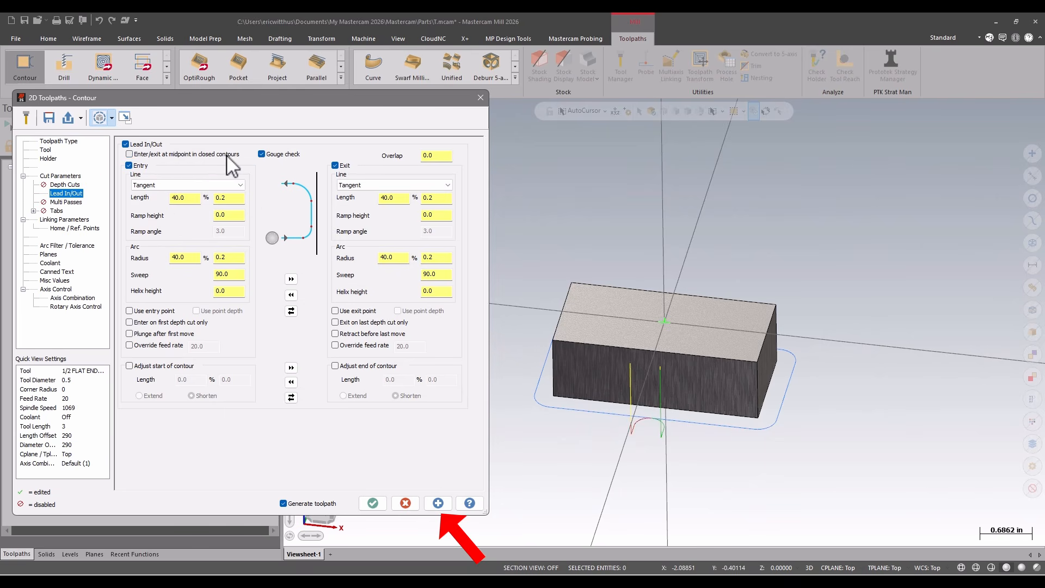
pyautogui.click(438, 503)
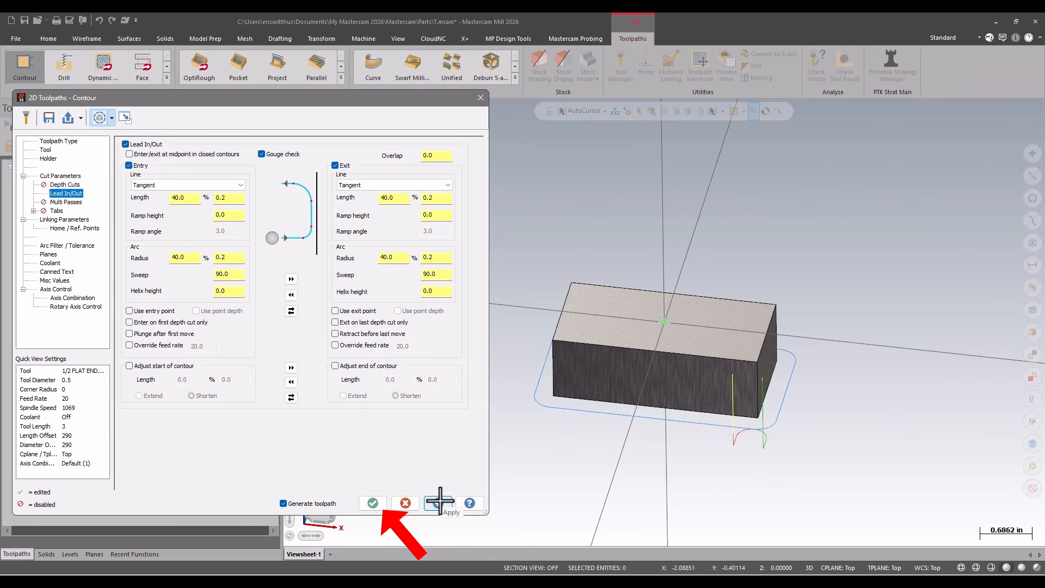
pyautogui.click(374, 503)
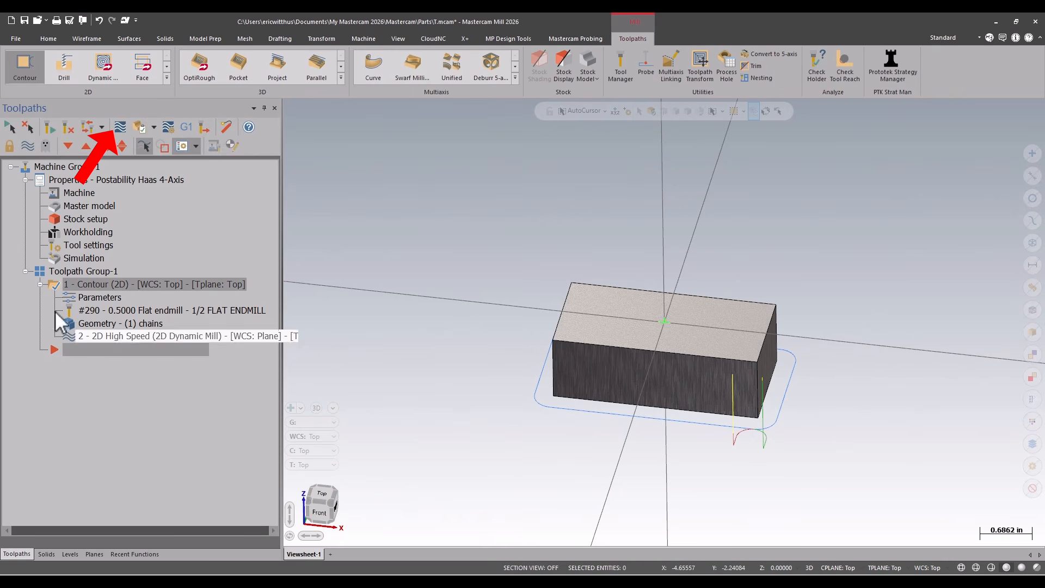
# Backplot the contour toolpath, and verify the machining with a comparison of the cut stock against the workpiece
pyautogui.click(120, 127)
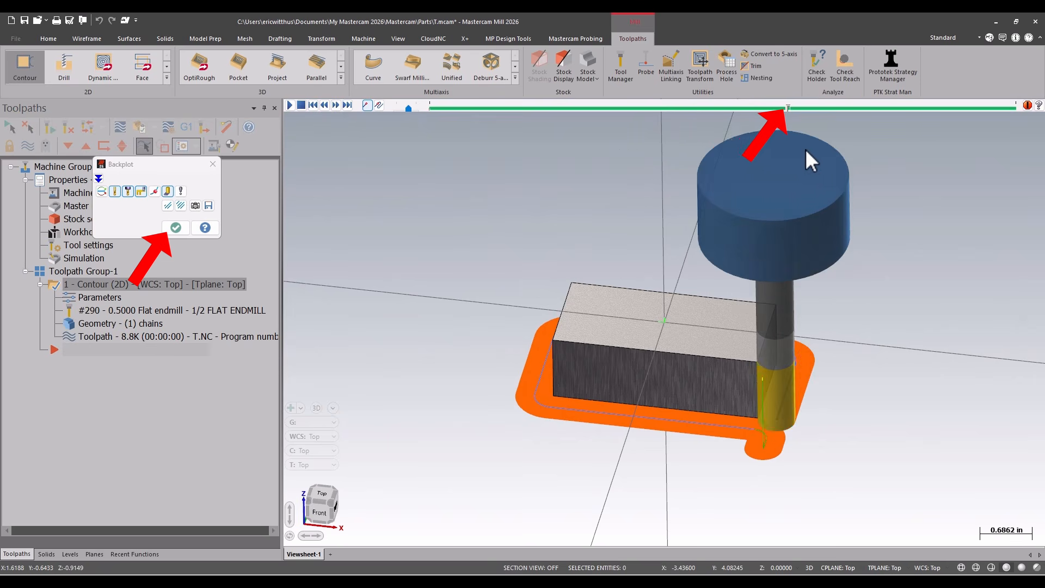
pyautogui.click(175, 227)
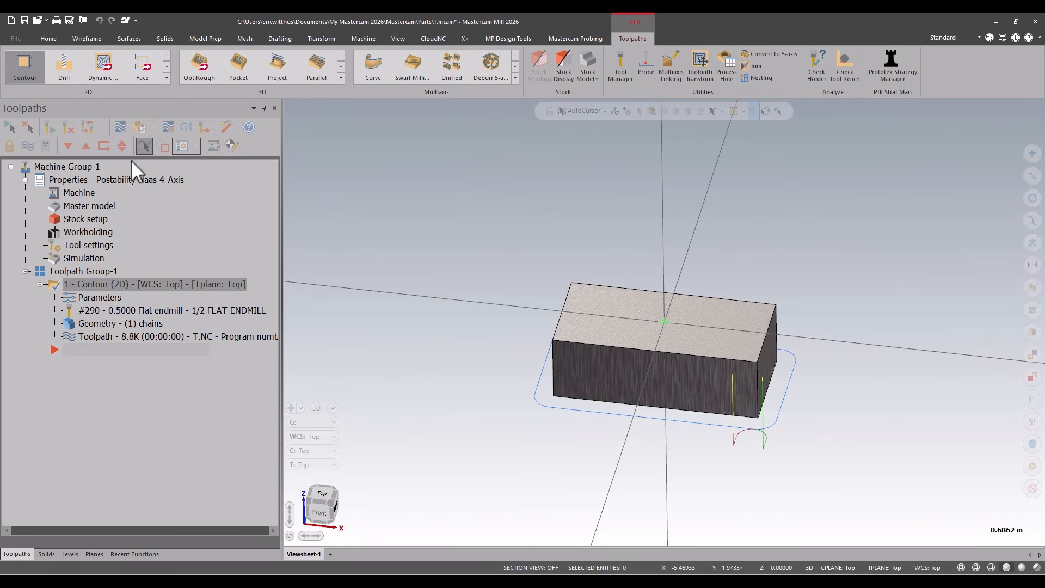
pyautogui.click(141, 128)
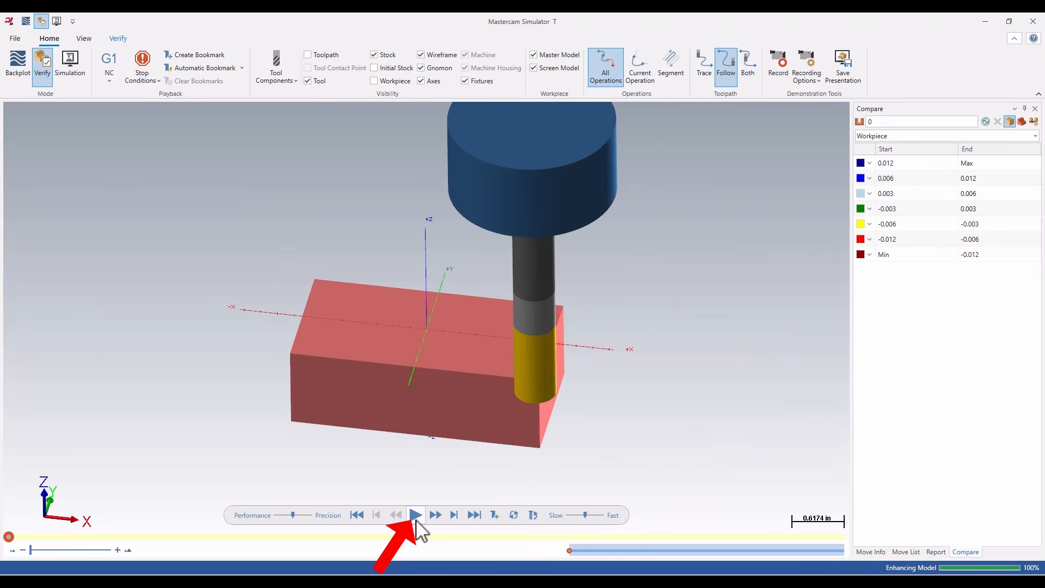
pyautogui.click(415, 515)
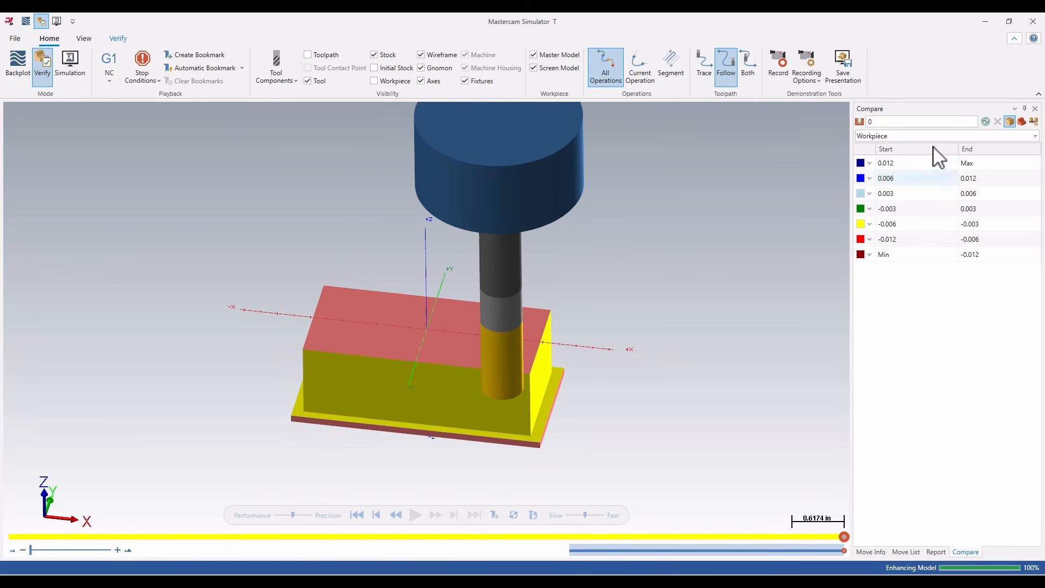
pyautogui.click(985, 122)
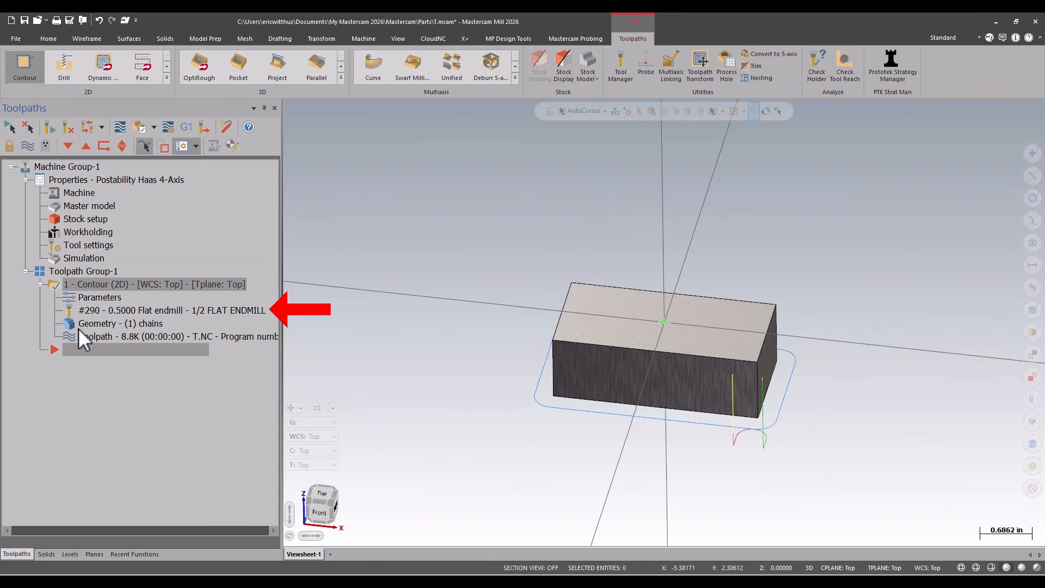
# Review the contour operation's chained geometry and its toolpath parameters
pyautogui.click(102, 325)
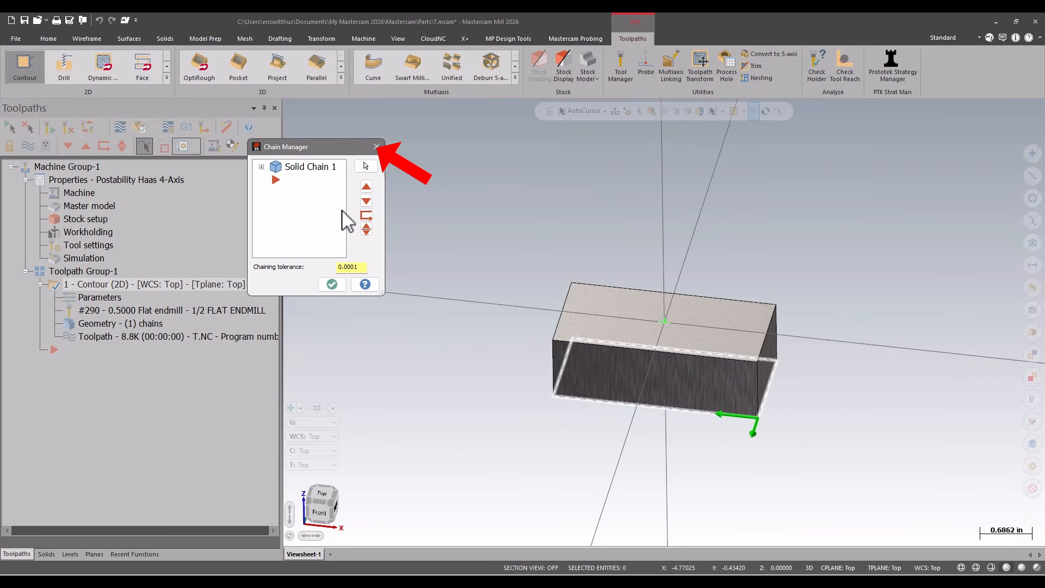
pyautogui.click(376, 147)
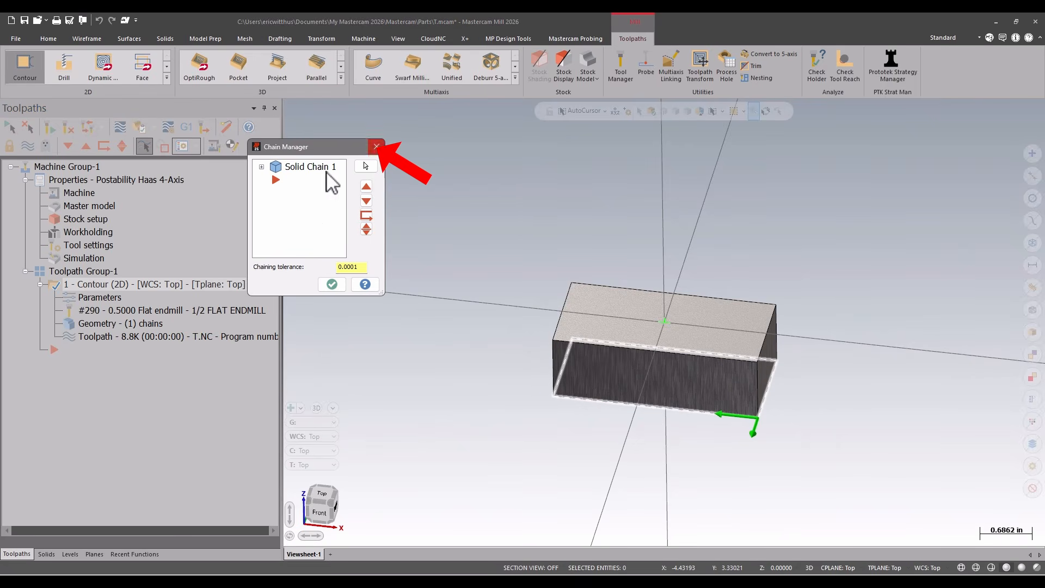
pyautogui.click(104, 297)
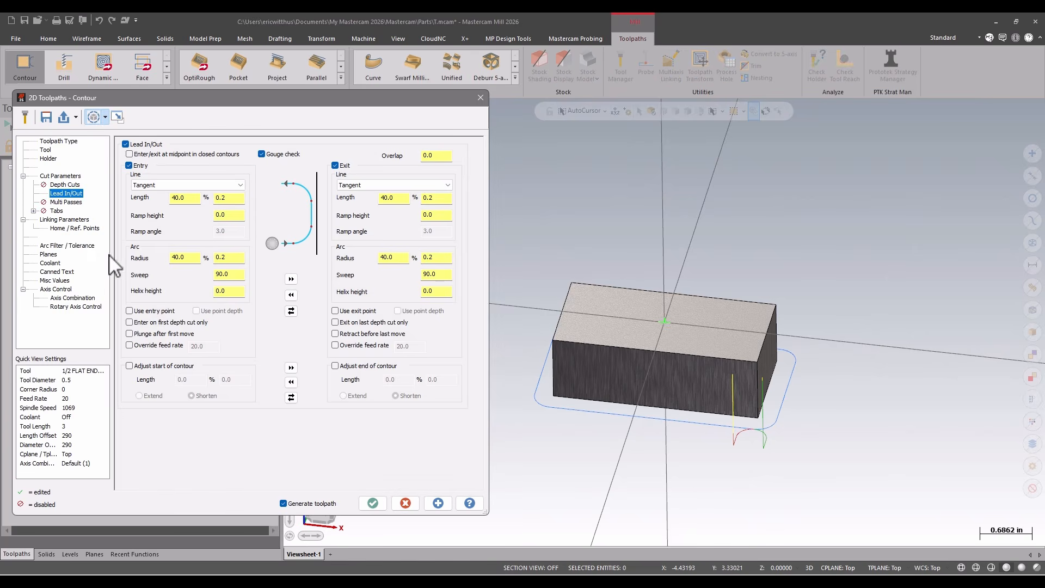
pyautogui.click(372, 503)
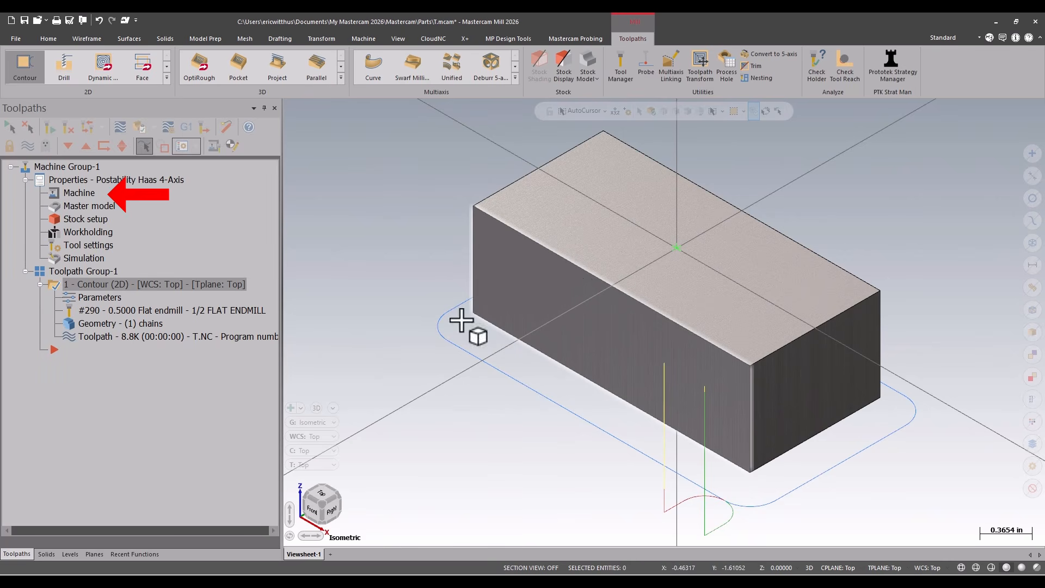
# Replace the machine definition with MPPOSTABILITY_OKUMA_GENOS_M460V_5AX and post the NC code for the contour operation
pyautogui.click(76, 193)
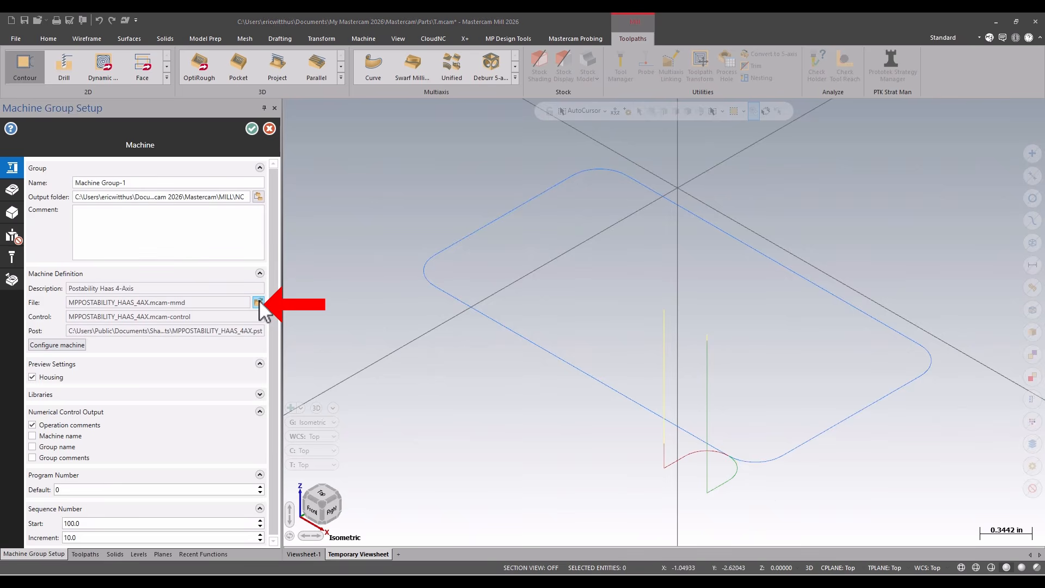
pyautogui.click(258, 302)
pyautogui.click(559, 453)
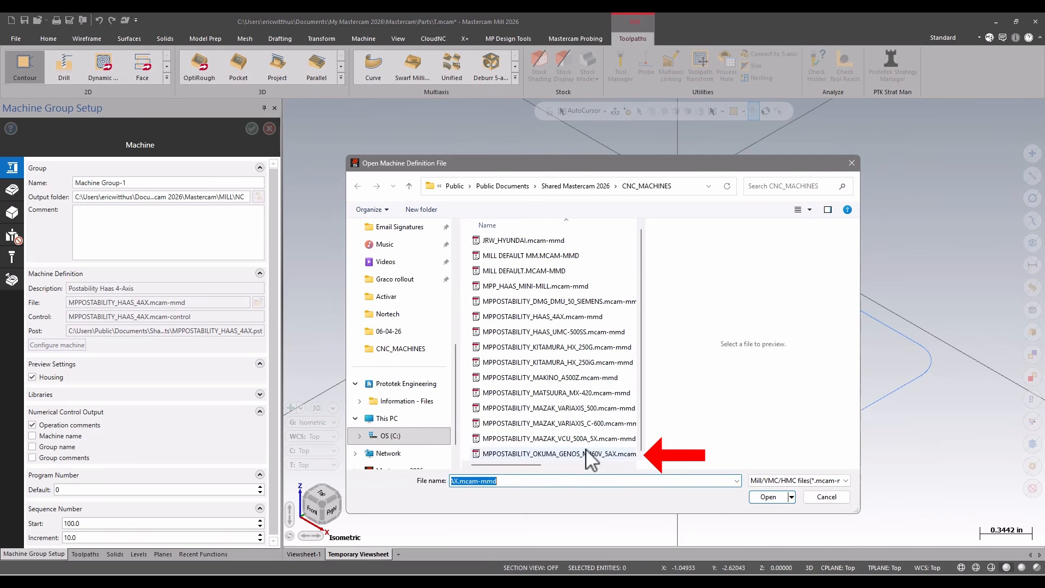
pyautogui.click(768, 496)
pyautogui.click(251, 128)
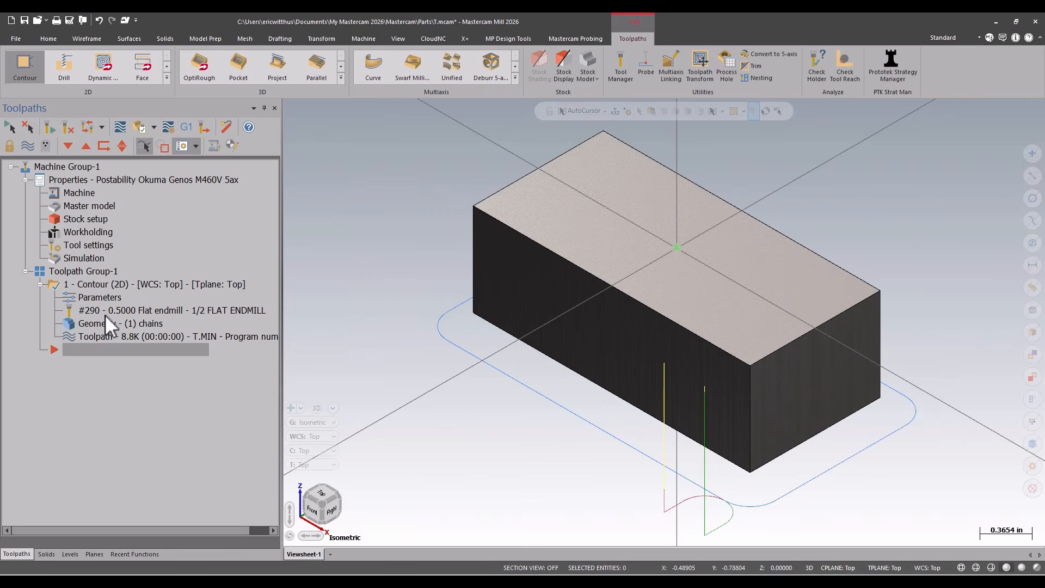
pyautogui.click(188, 122)
pyautogui.press('Return')
# Fillet the block's four vertical corner edges with a constant radius of 0.5 and regenerate the contour toolpath
pyautogui.click(165, 39)
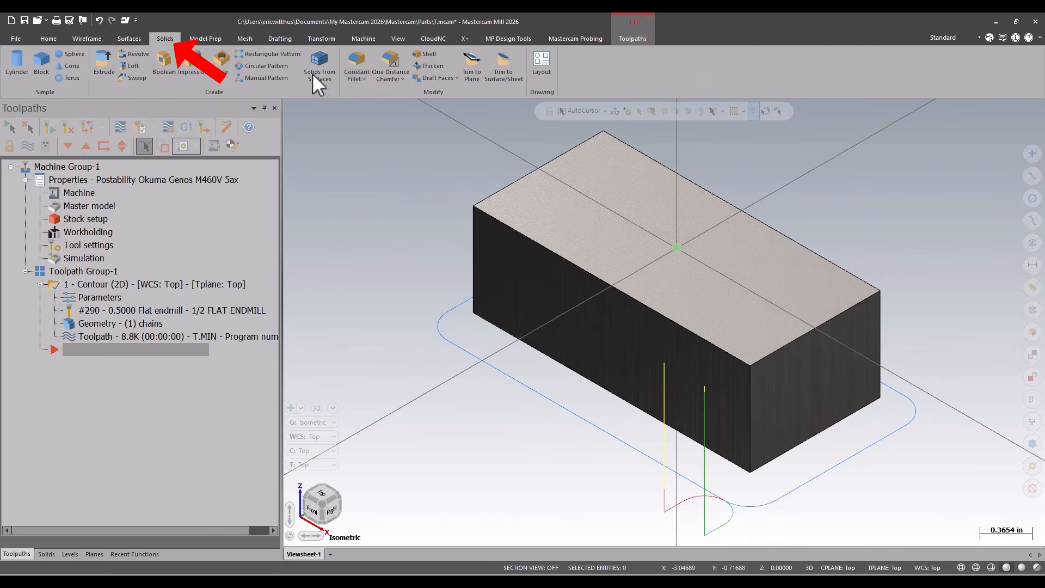
pyautogui.click(357, 64)
pyautogui.moveTo(891, 333); pyautogui.dragTo(723, 475, button='middle')
pyautogui.rightClick(822, 233)
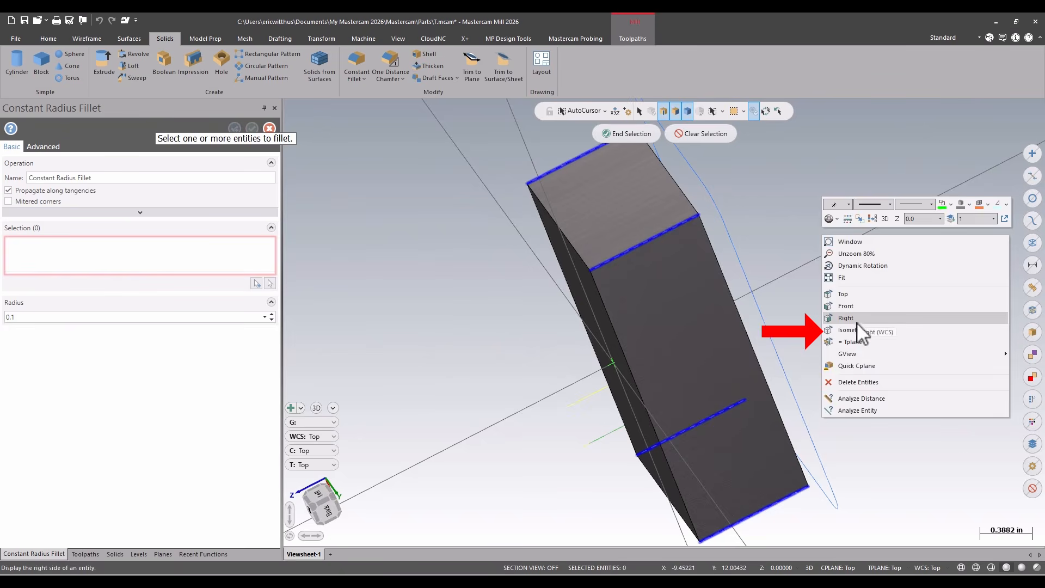
pyautogui.click(858, 331)
pyautogui.click(627, 133)
pyautogui.doubleClick(27, 316)
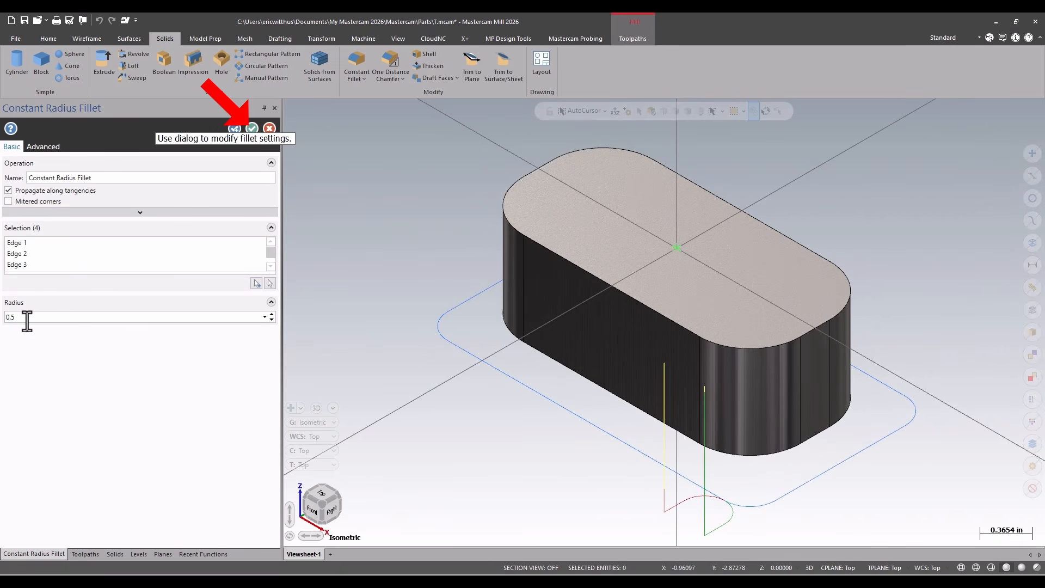
pyautogui.click(251, 129)
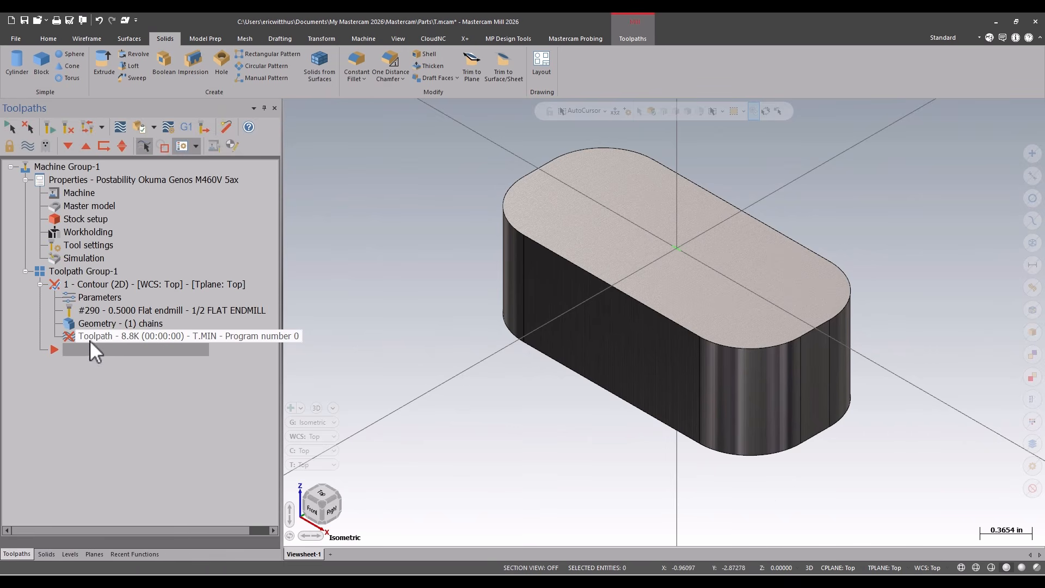
pyautogui.click(66, 125)
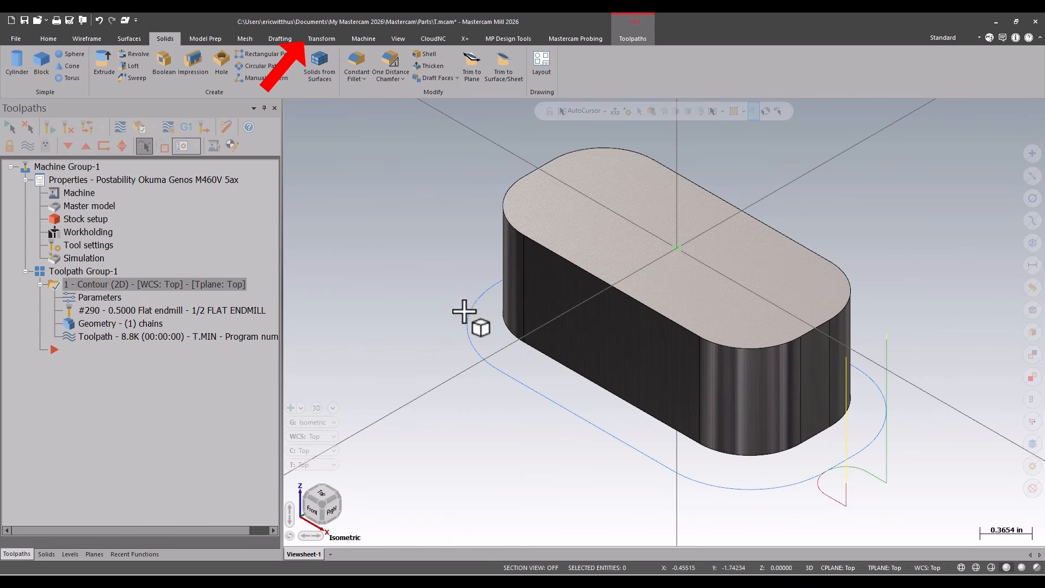
# Move the solid to the origin from the intersection of the top edges at its rounded back corner, and regenerate the contour toolpath
pyautogui.click(315, 40)
pyautogui.click(145, 67)
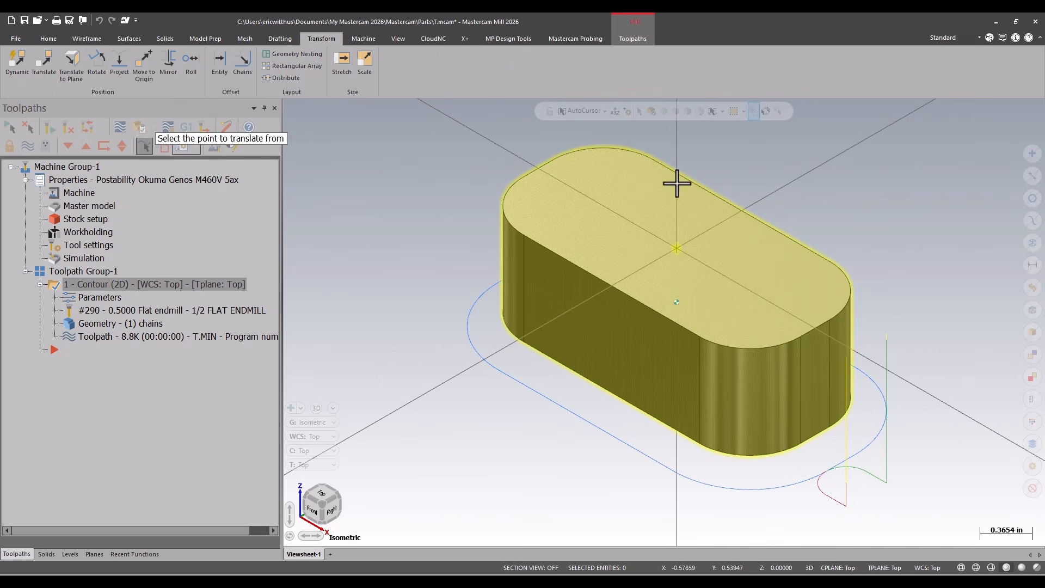
pyautogui.scroll(-2, 606, 155)
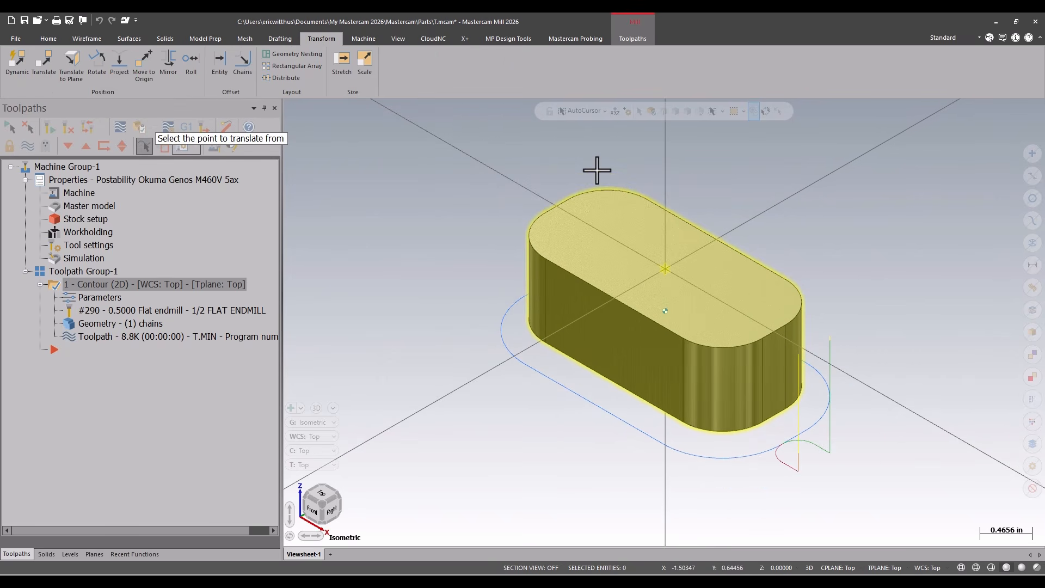
pyautogui.click(604, 111)
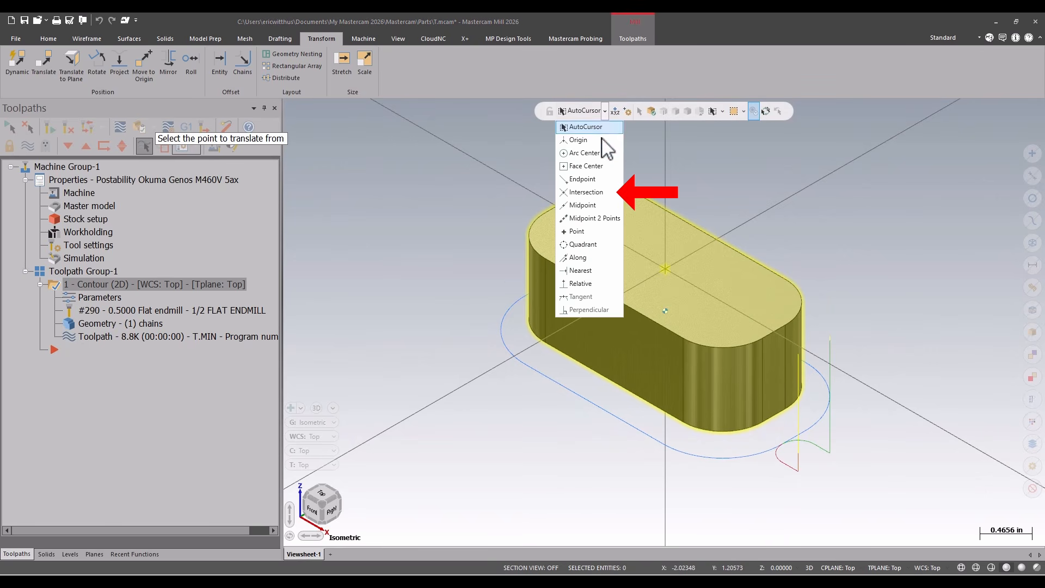
pyautogui.click(593, 193)
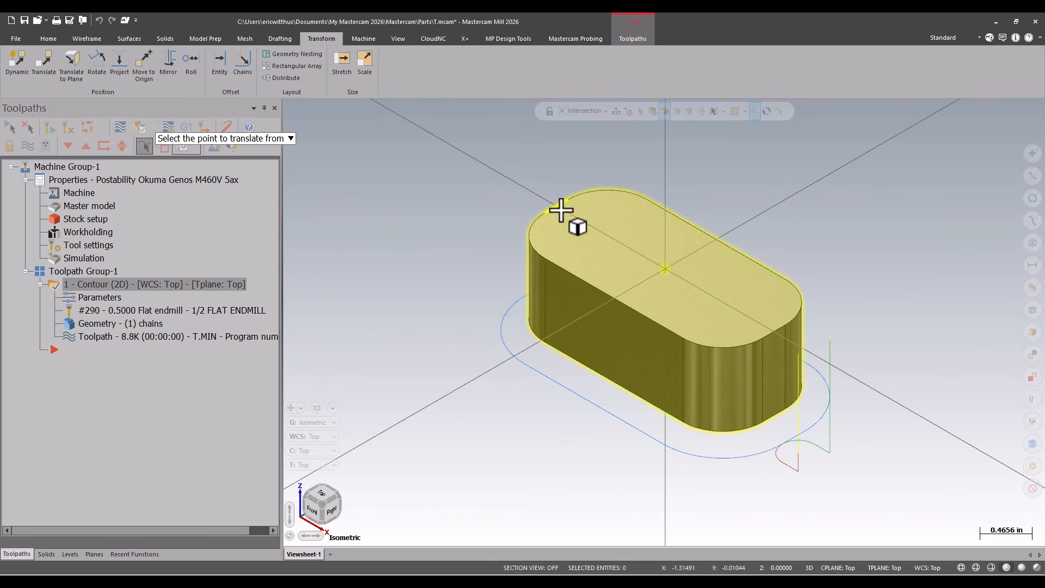
pyautogui.click(696, 235)
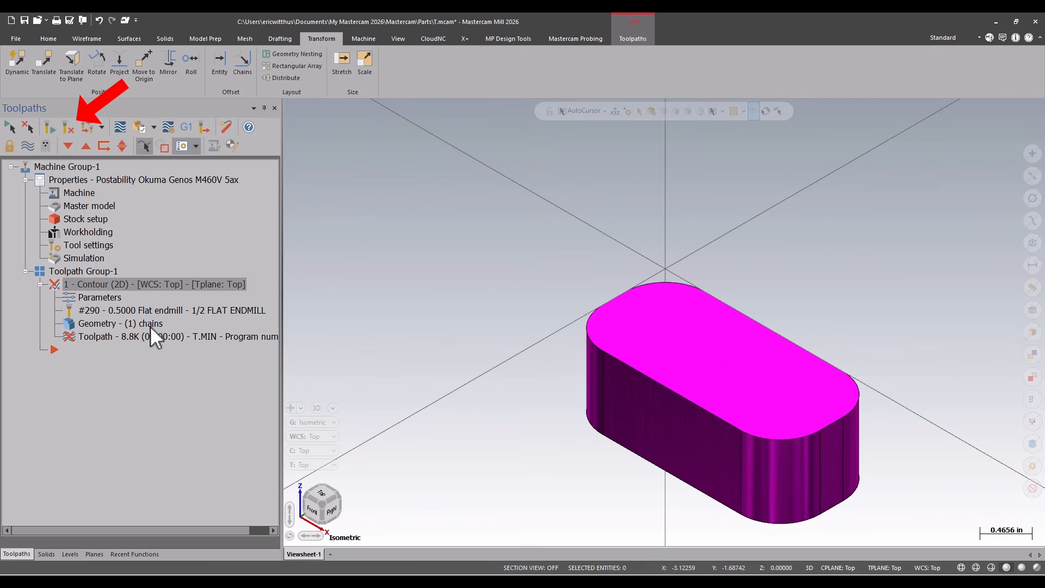
pyautogui.click(68, 126)
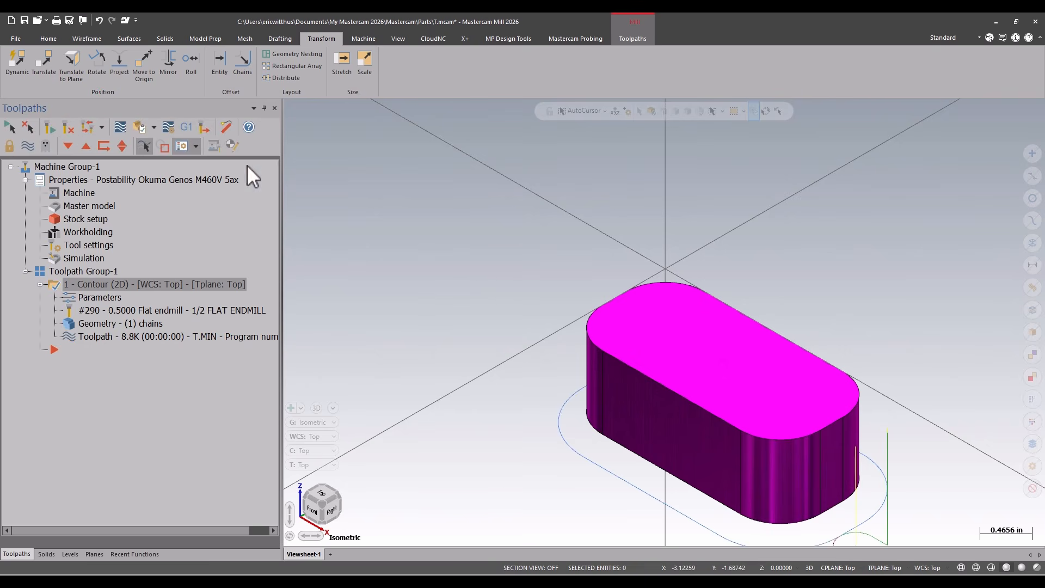